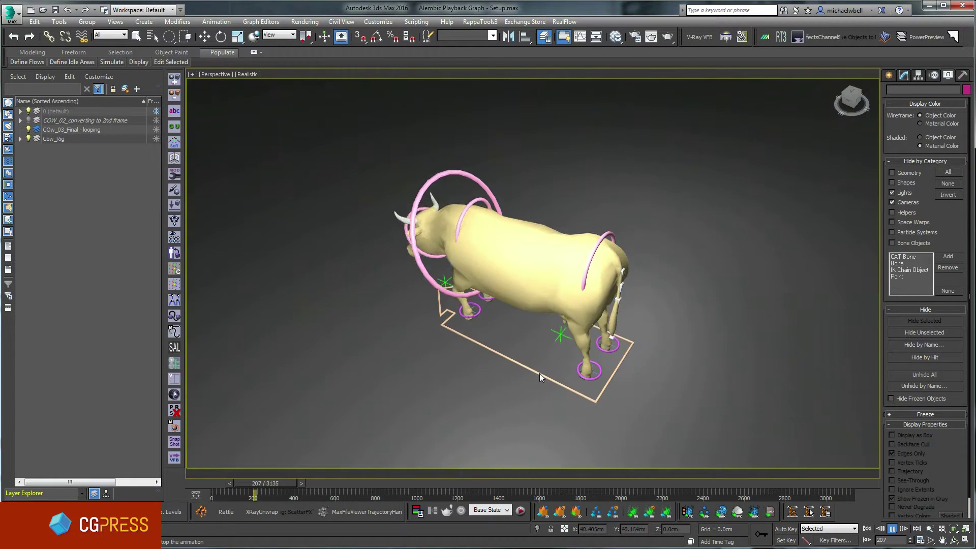
Step: Stop the cow's looping walk playback at frame 356 and select the cow mesh
alt+middle_drag(512, 376, 583, 365)
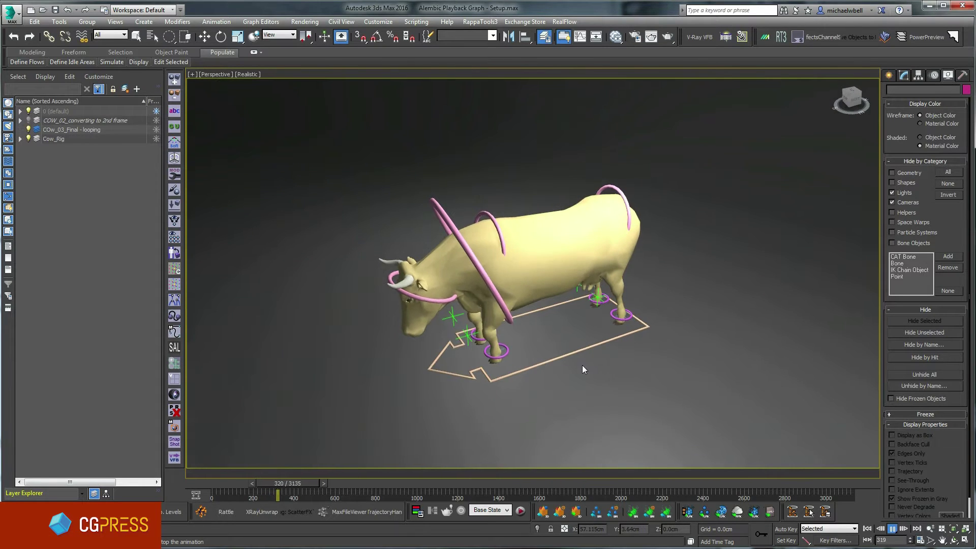
click(892, 530)
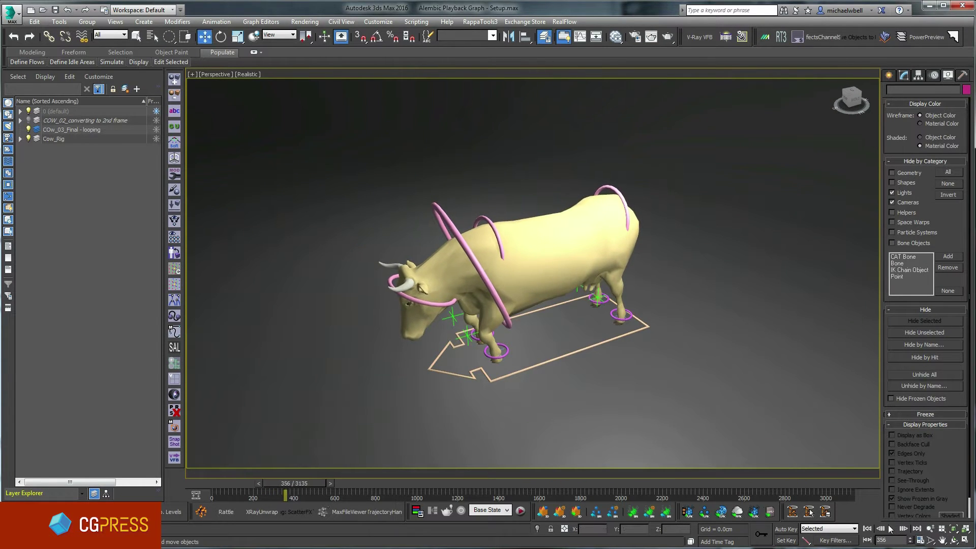
click(539, 281)
Step: Start an export with Alembic as the file type, then cancel it
click(12, 12)
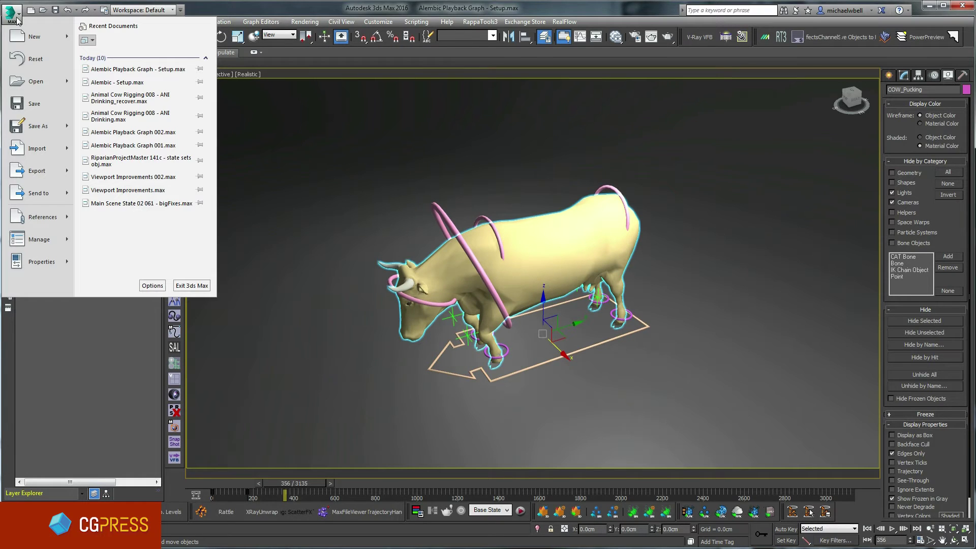
click(56, 167)
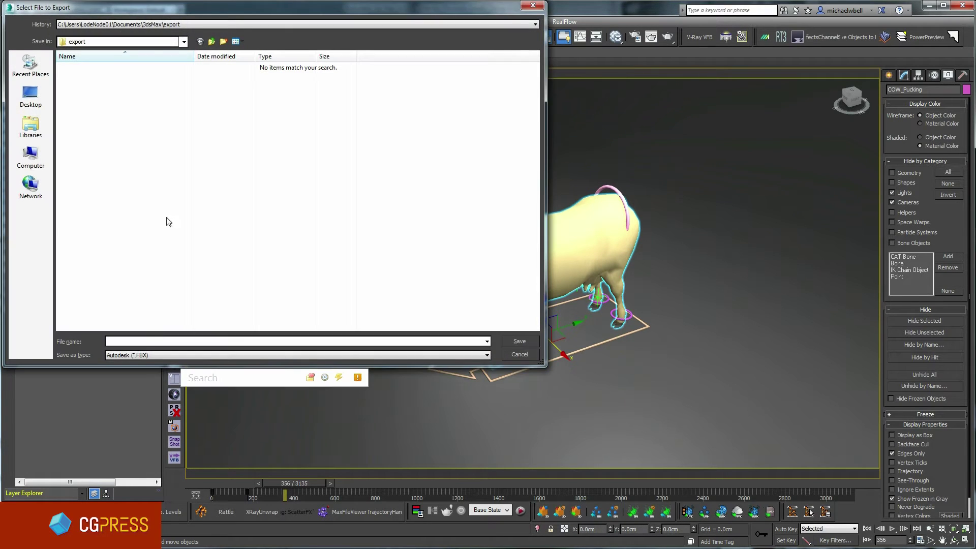
click(145, 355)
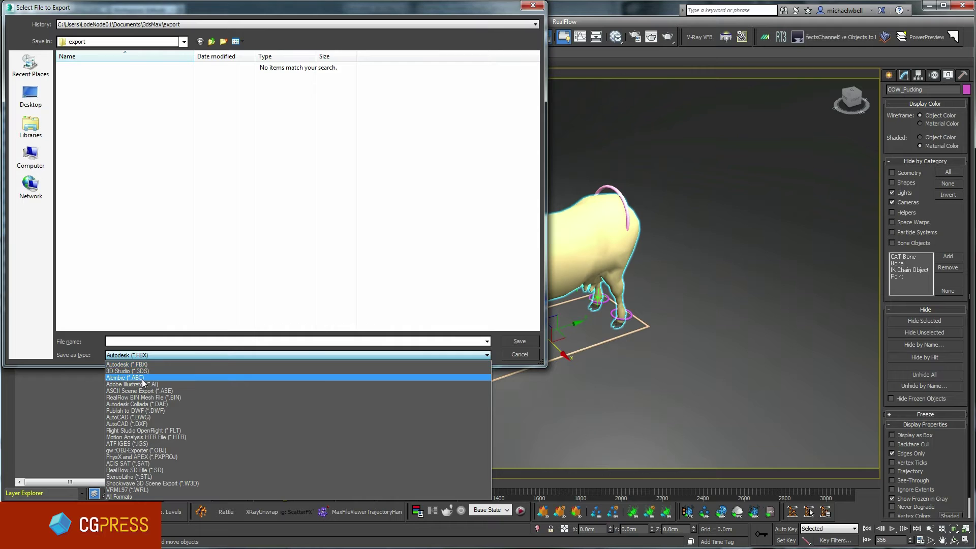
click(143, 378)
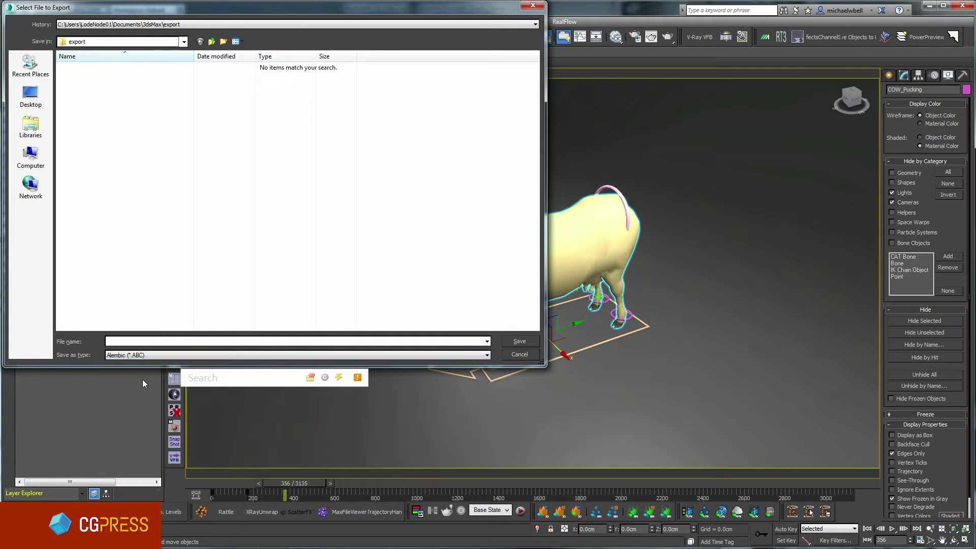
click(508, 356)
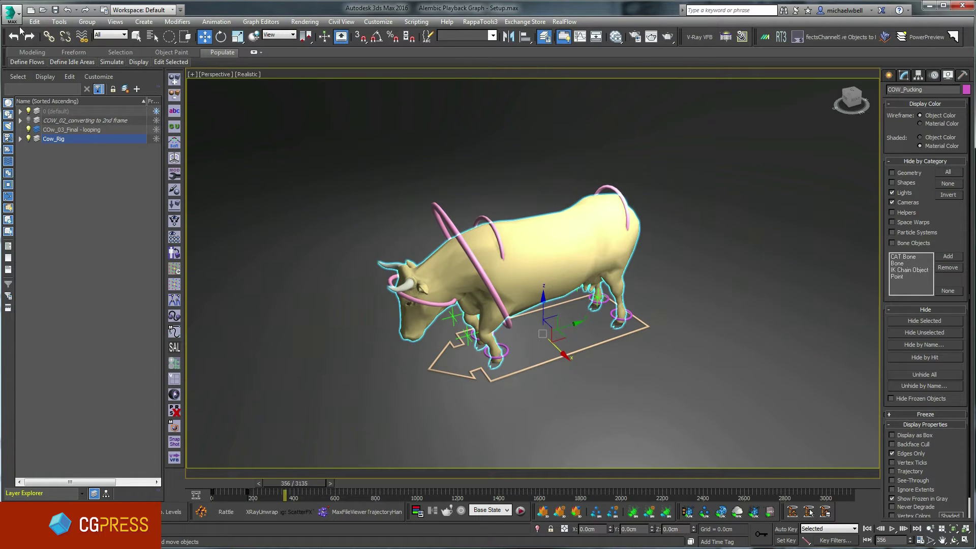
Step: Import Cow_Drinking.ABC with the default Alembic import options
click(11, 13)
click(25, 153)
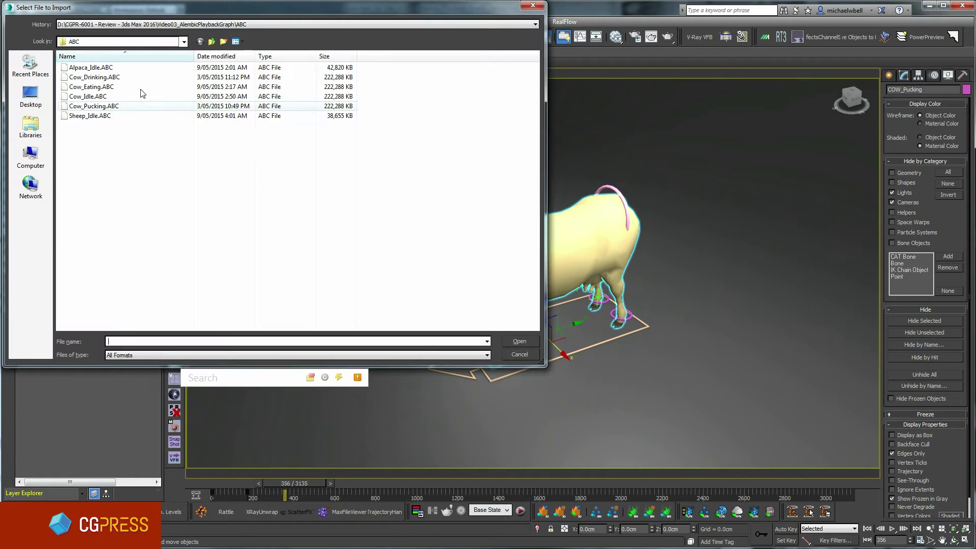
click(279, 77)
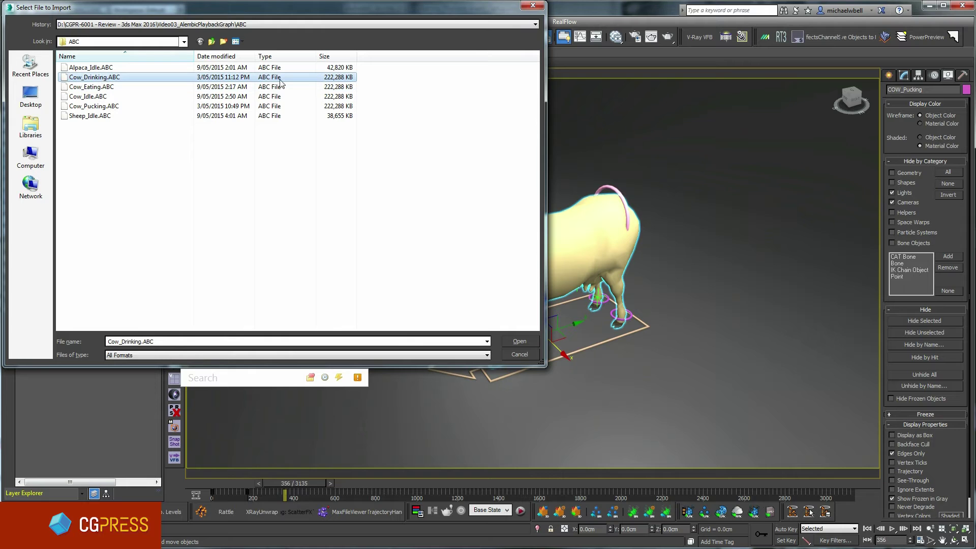
click(519, 340)
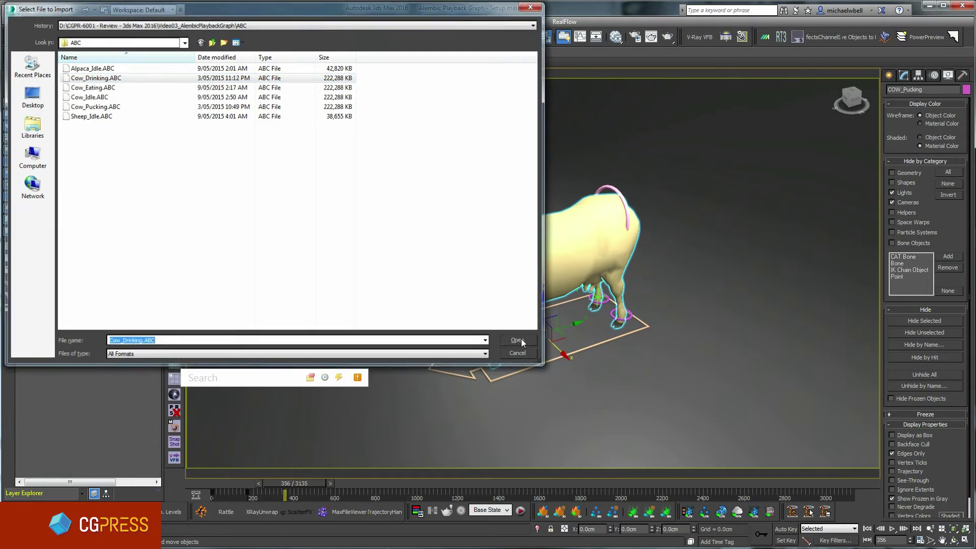
click(492, 298)
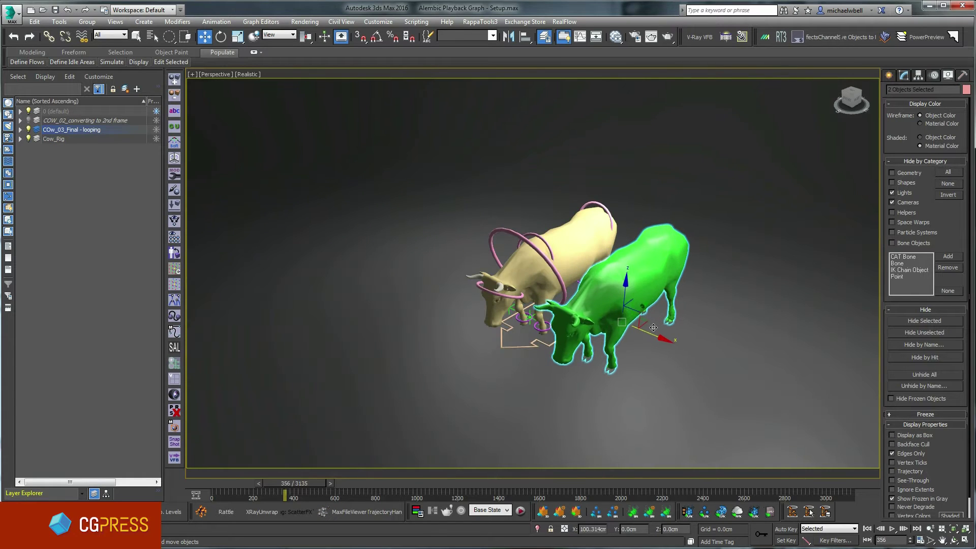
Step: Select COW_Drinking_H_mesh and switch its Alembic Playback Type to Playback Graph
drag(306, 484, 338, 477)
click(639, 272)
click(904, 76)
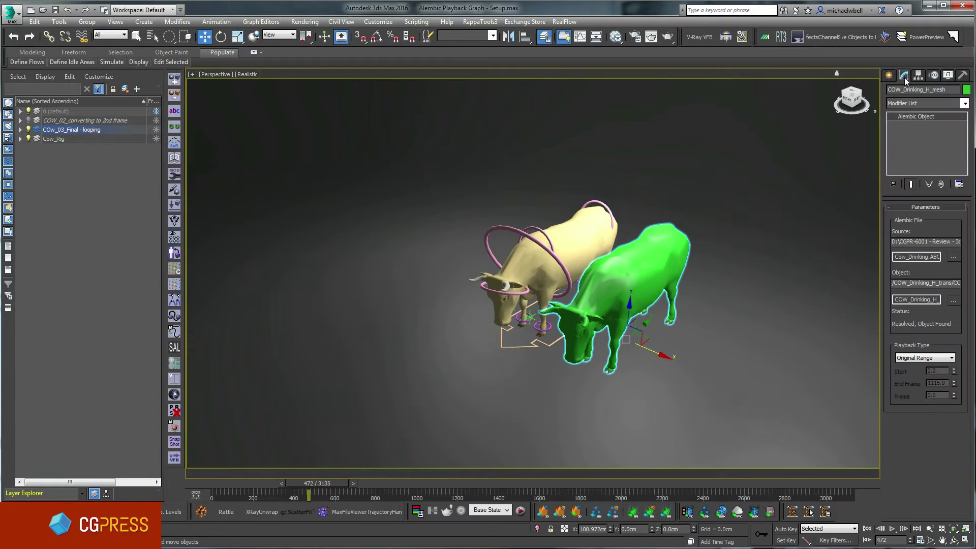
click(939, 358)
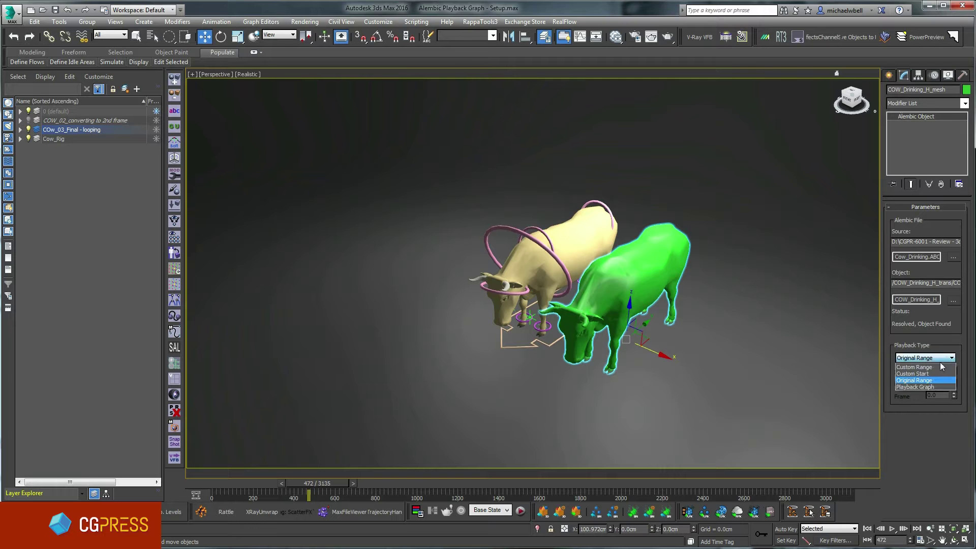
right_click(934, 395)
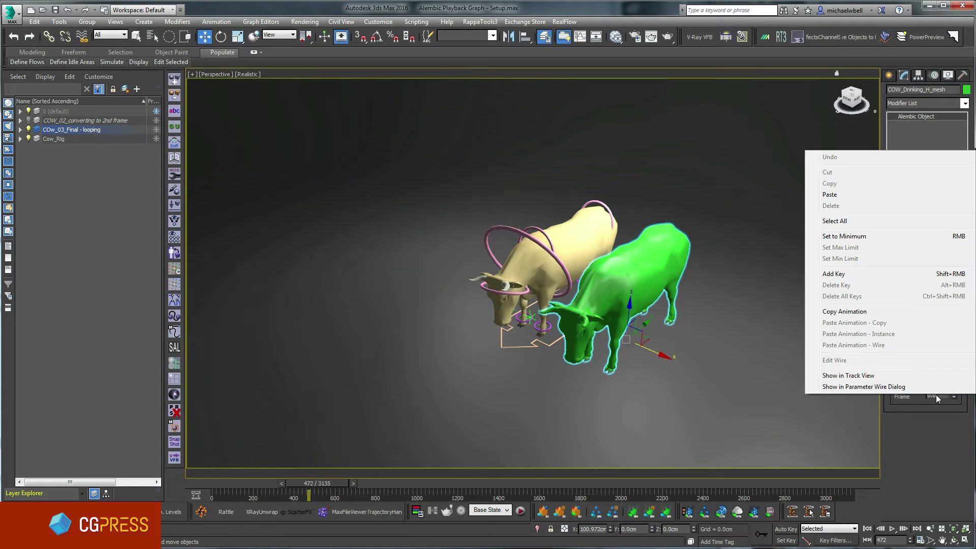
Step: Show the Alembic Frame track in Track View and add keys at frame 0 and frame 1115
click(863, 376)
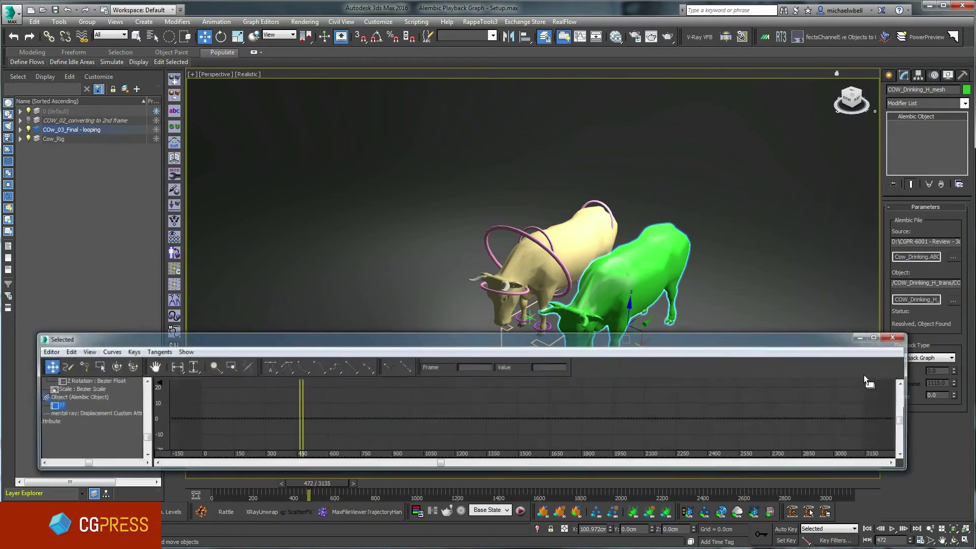
middle_drag(573, 243, 521, 167)
scroll(525, 171, up, 3)
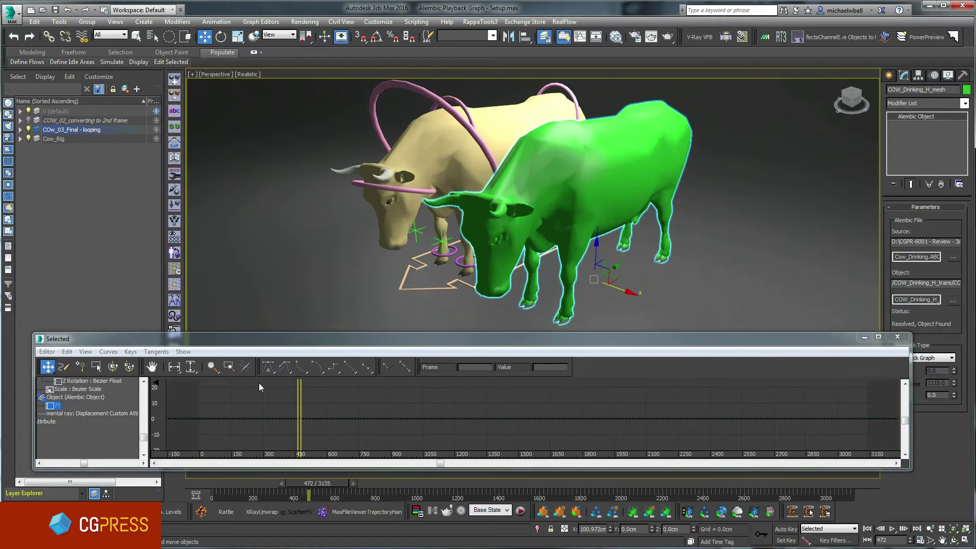
click(81, 366)
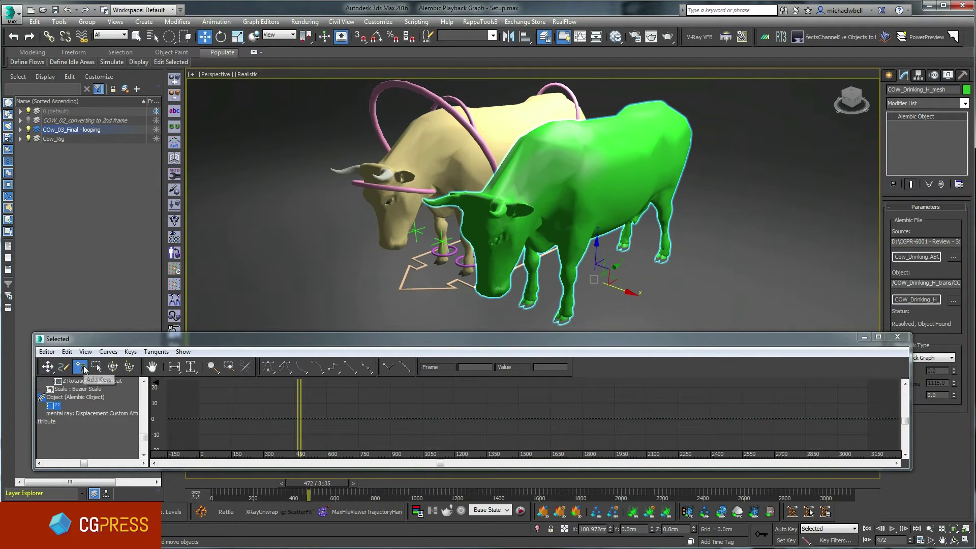
click(202, 418)
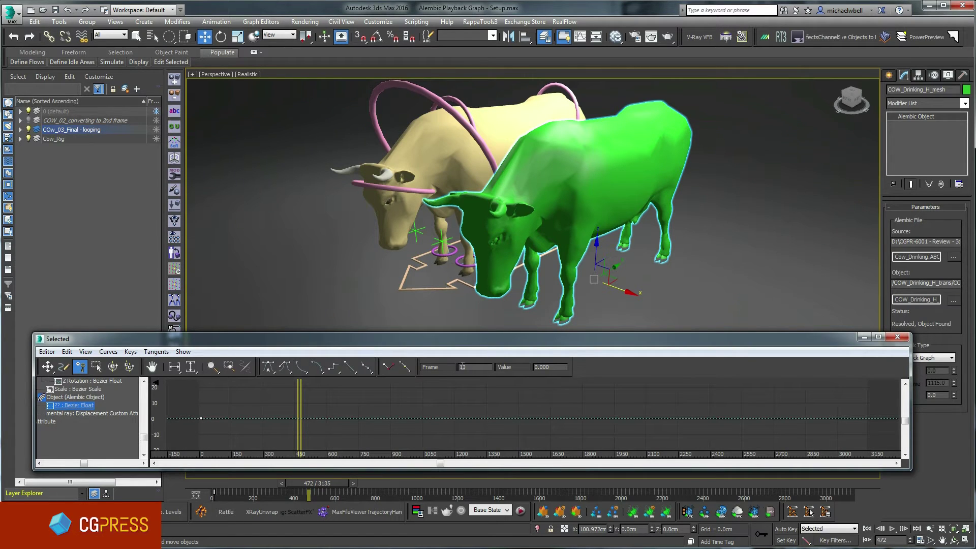
click(440, 418)
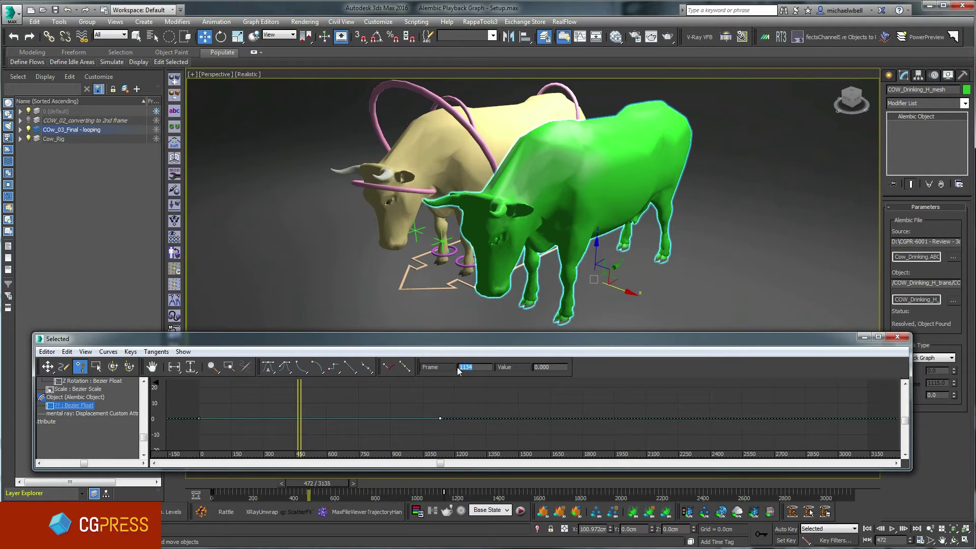
key(Tab)
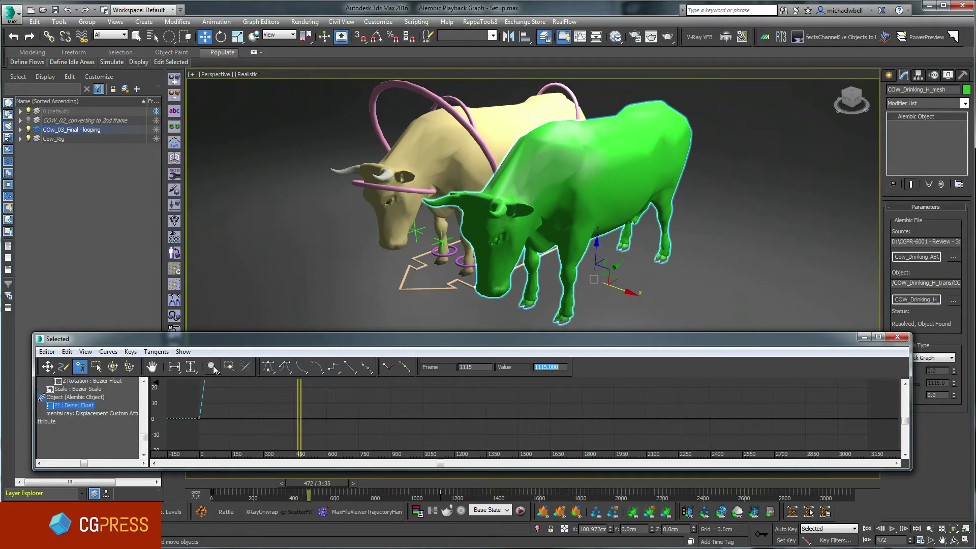
Step: Hide the Cow_Rig layer and insert an extra key on the frame curve near frame 268
click(192, 369)
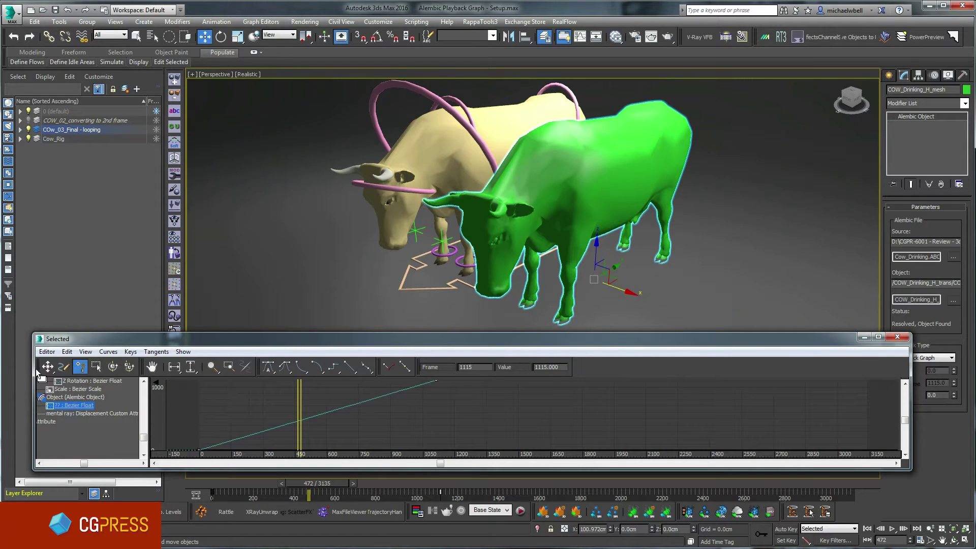
scroll(325, 406, down, 3)
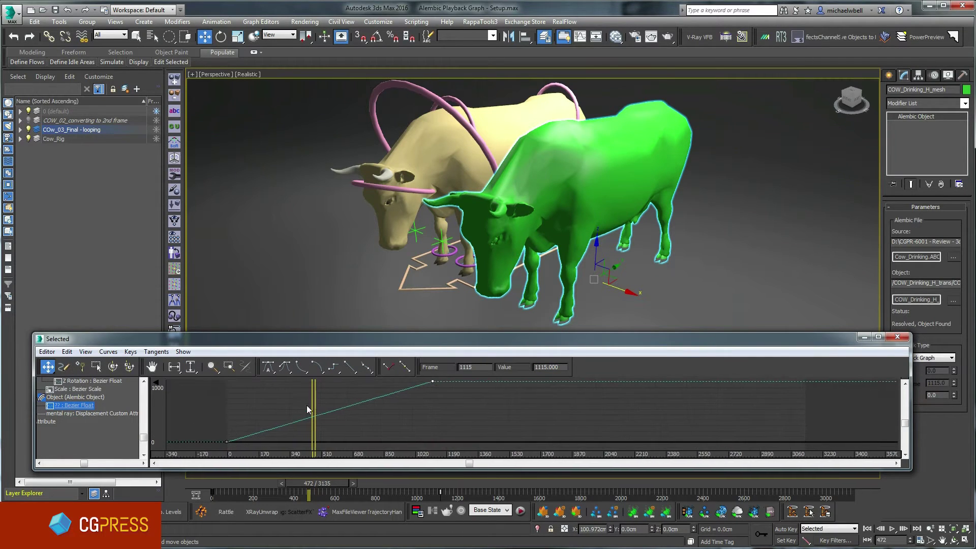
drag(311, 405, 346, 381)
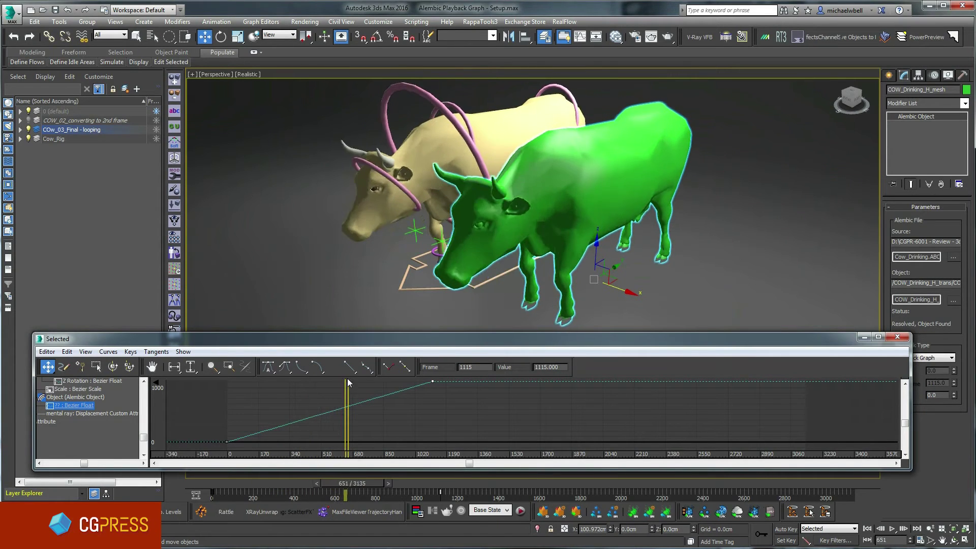
click(29, 139)
middle_drag(560, 279, 504, 269)
click(80, 367)
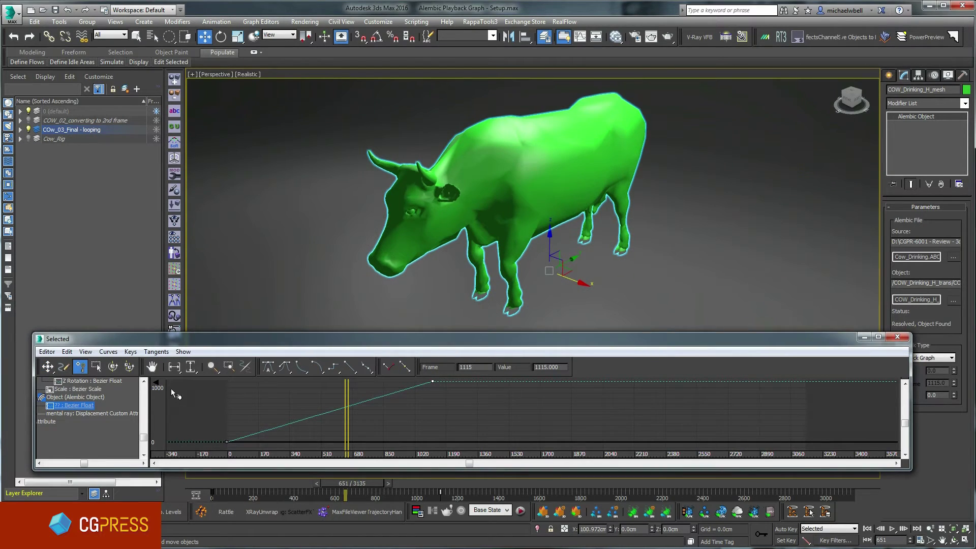
drag(338, 413, 283, 420)
click(282, 422)
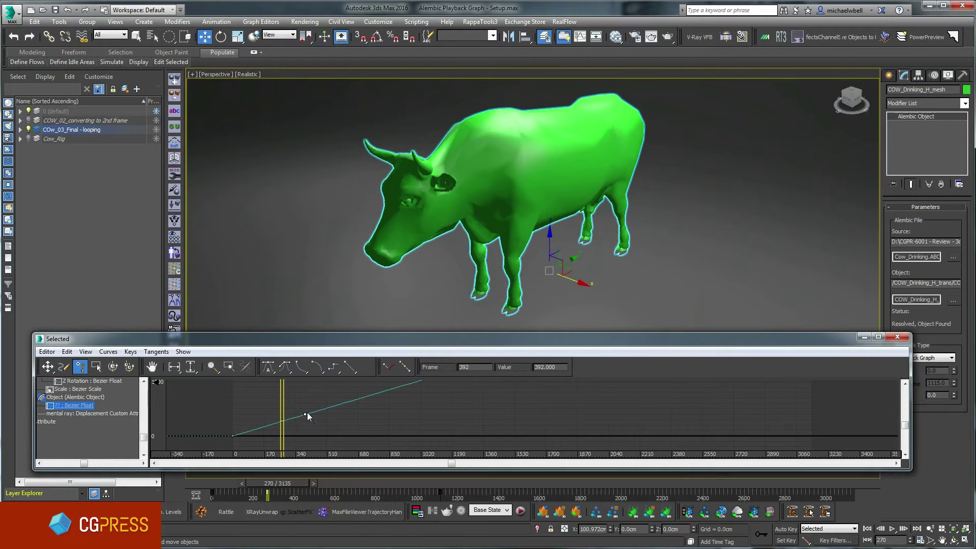
Step: Give the keys custom tangents, move the middle key to frame 417, then delete the hump and zero keys
right_click(312, 401)
click(323, 409)
click(288, 369)
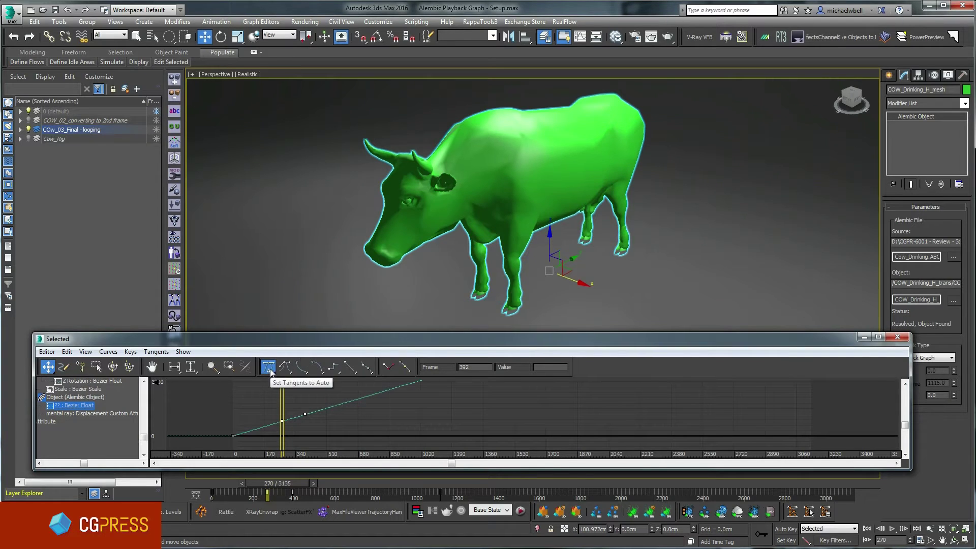
drag(306, 412, 273, 407)
click(299, 407)
click(310, 418)
key(Delete)
scroll(349, 405, down, 2)
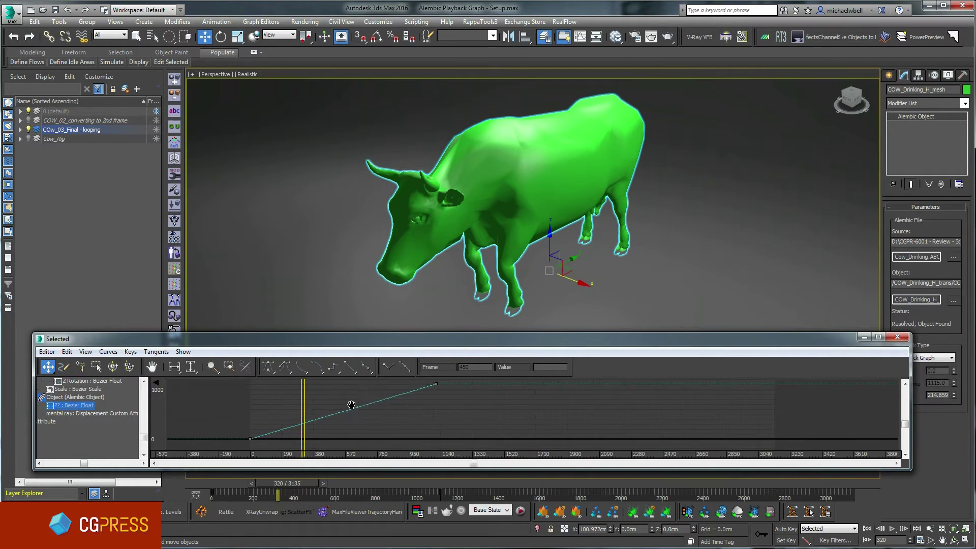
Step: Set the frame curve's out-of-range type to Loop so it repeats as a sawtooth
click(67, 352)
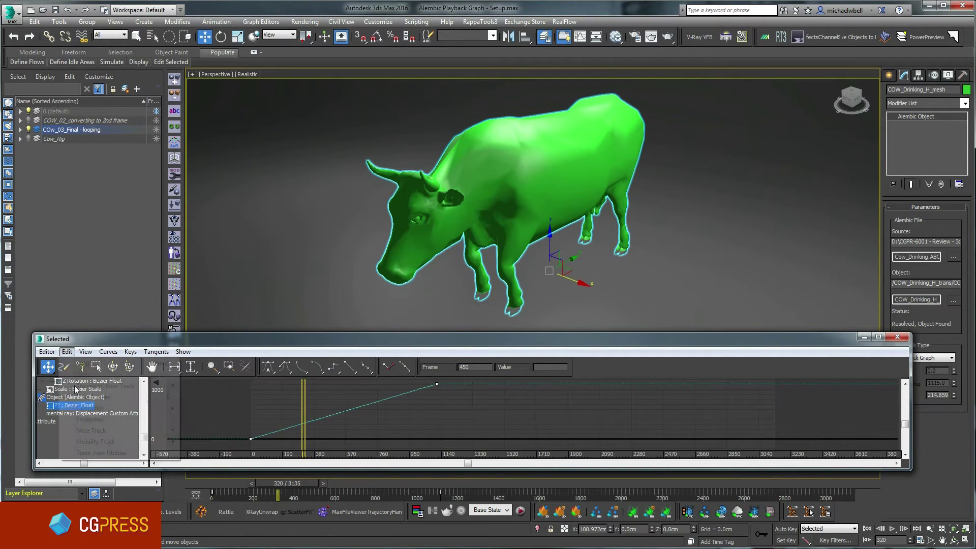
mouse_move(90, 408)
click(220, 497)
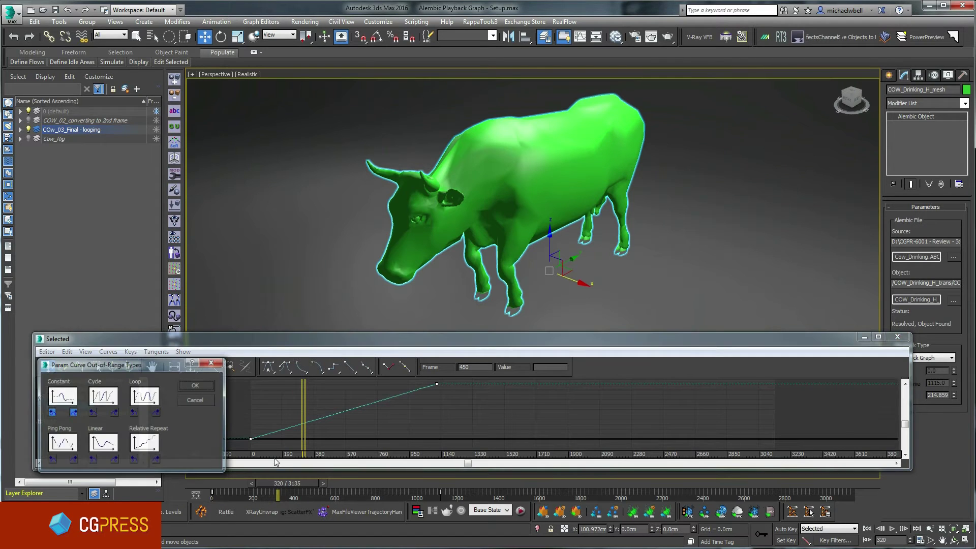
click(196, 386)
scroll(519, 268, down, 4)
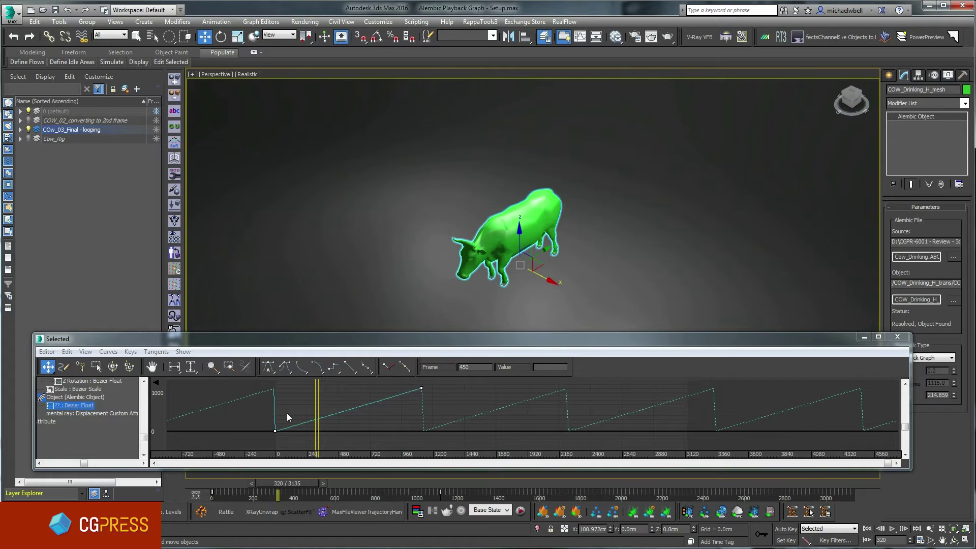
Step: Check the loop, go to frame 572, and Shift-drag the drinking cow to clone it alongside
mouse_move(363, 399)
mouse_down()
mouse_move(638, 376)
mouse_move(350, 409)
mouse_up()
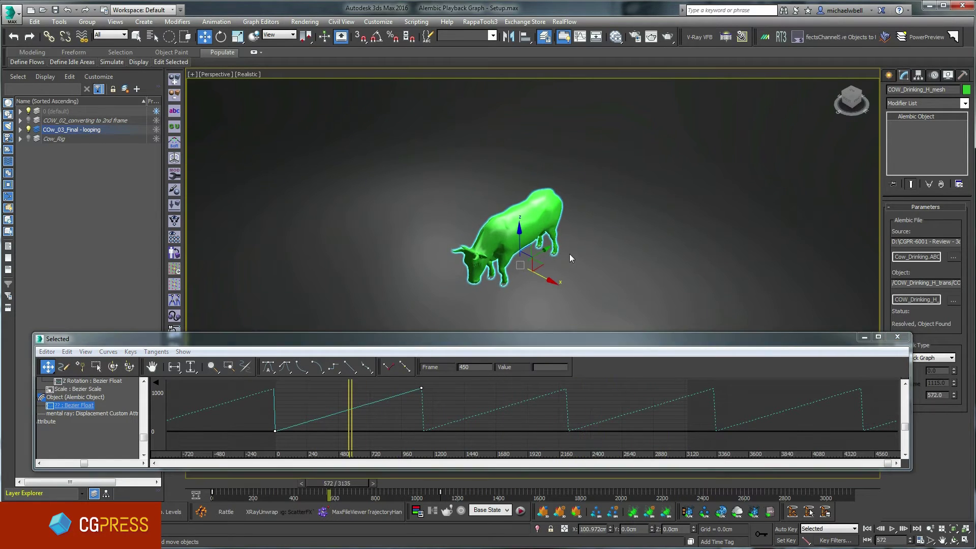
middle_drag(569, 254, 499, 240)
shift+drag(475, 247, 514, 255)
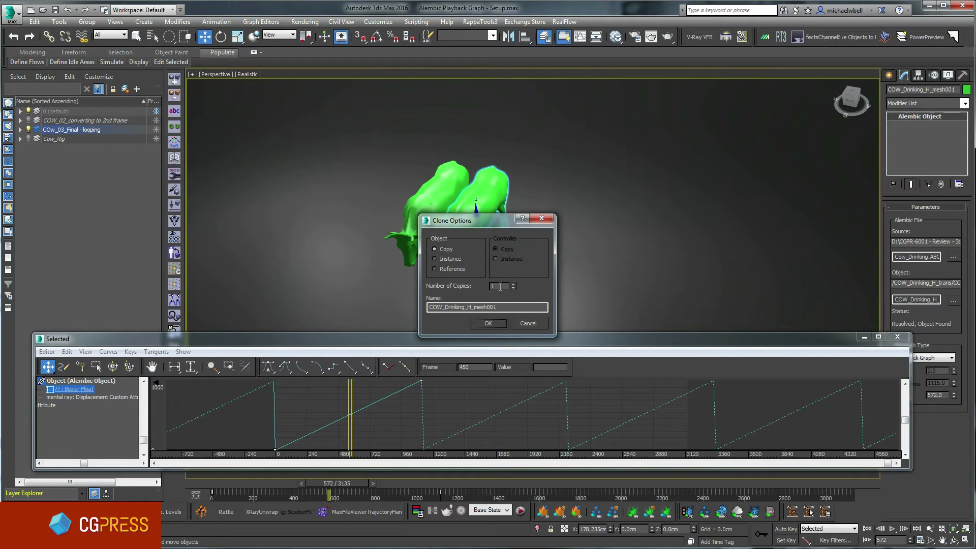
Step: Make 6 copies of the drinking cow in a row and scrub to watch them animate
text(6)
click(495, 324)
alt+middle_drag(502, 286, 445, 290)
mouse_move(355, 423)
mouse_down()
mouse_move(310, 428)
mouse_move(343, 422)
mouse_up()
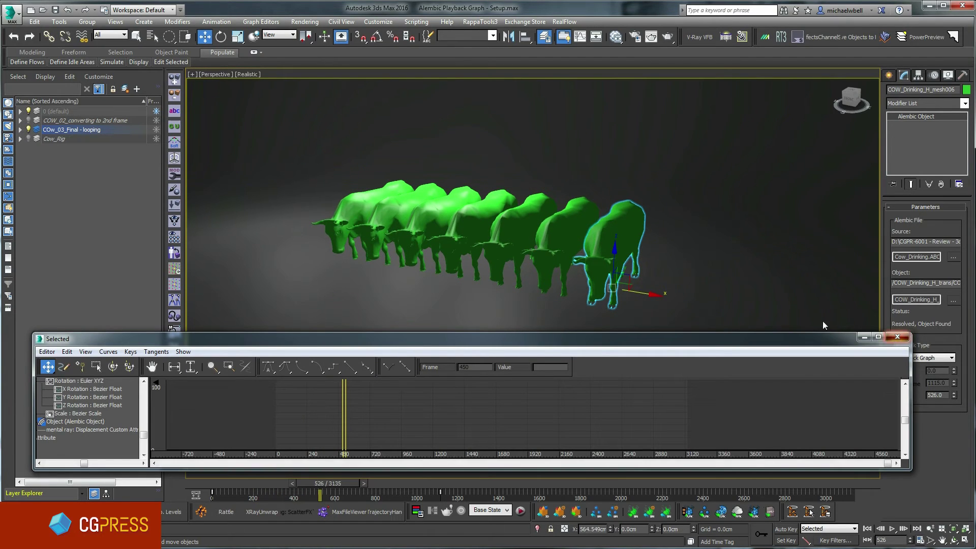
Step: Offset the first cow's animation by about 157 frames, then select all cows in the looping layer
click(897, 336)
click(365, 213)
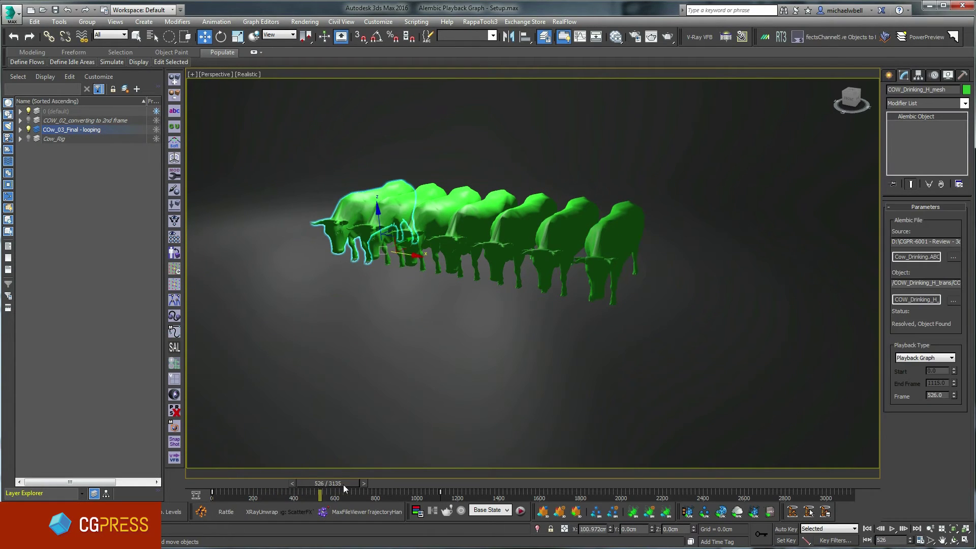
drag(216, 495, 298, 460)
key(w)
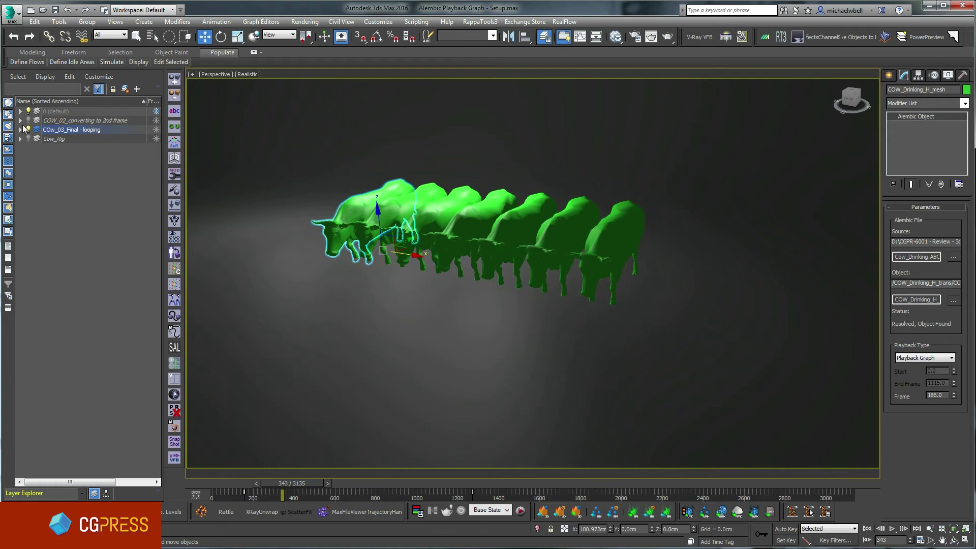
click(20, 130)
key(ctrl+a)
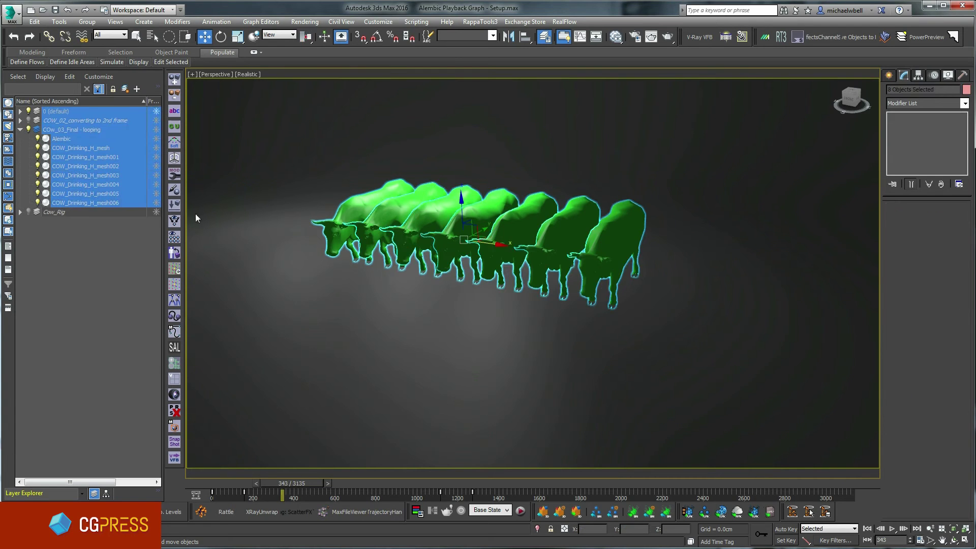
Step: Randomly shift each cow's keys by 0–500 frames with the Animation Toolkit, then play to compare
click(764, 37)
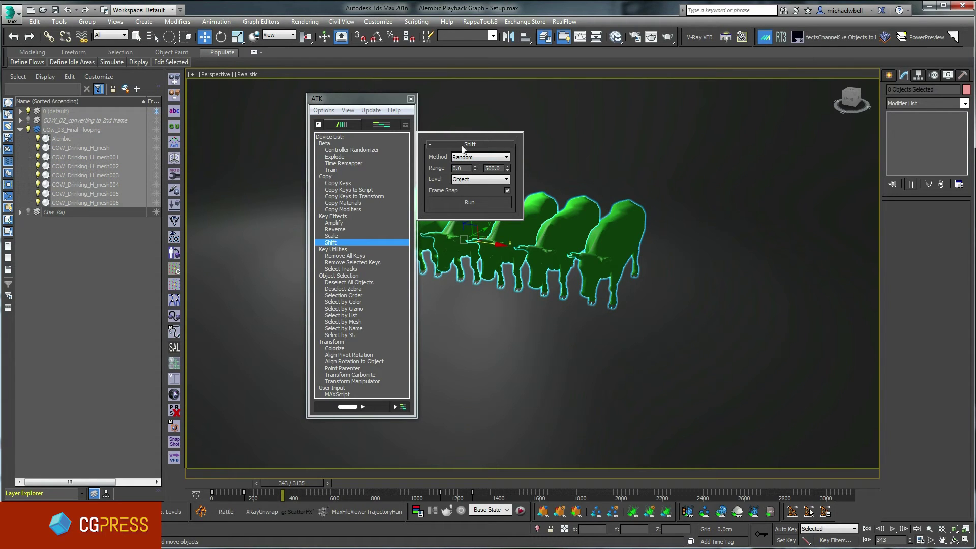
click(481, 202)
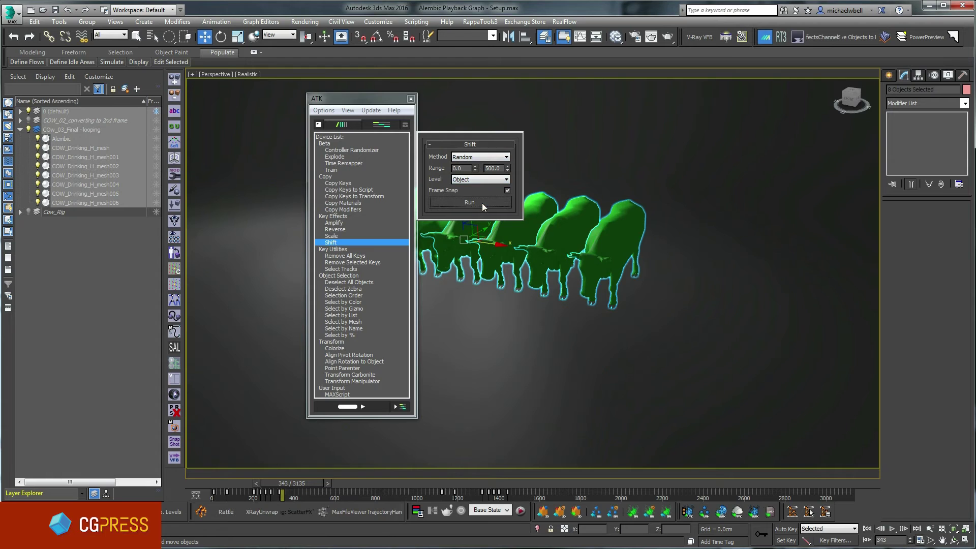
click(411, 99)
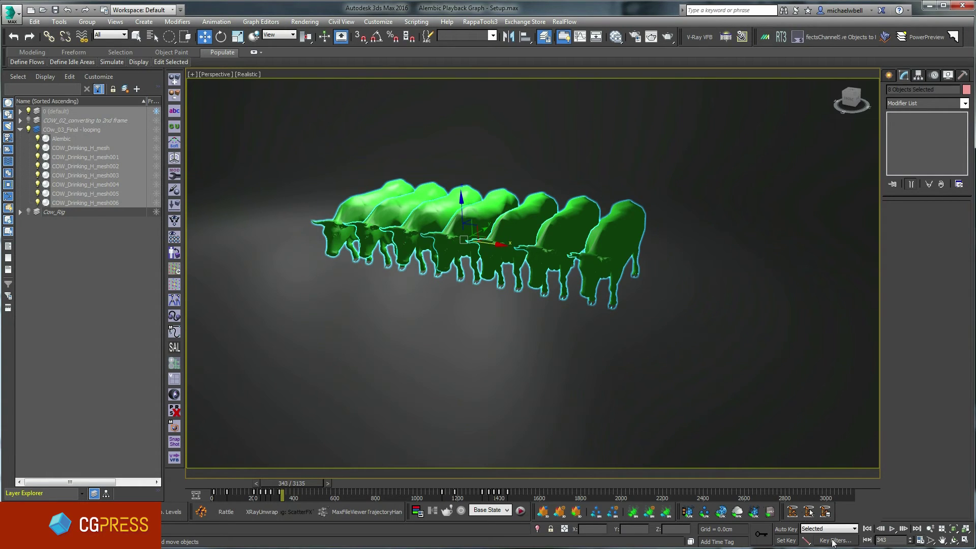
click(893, 529)
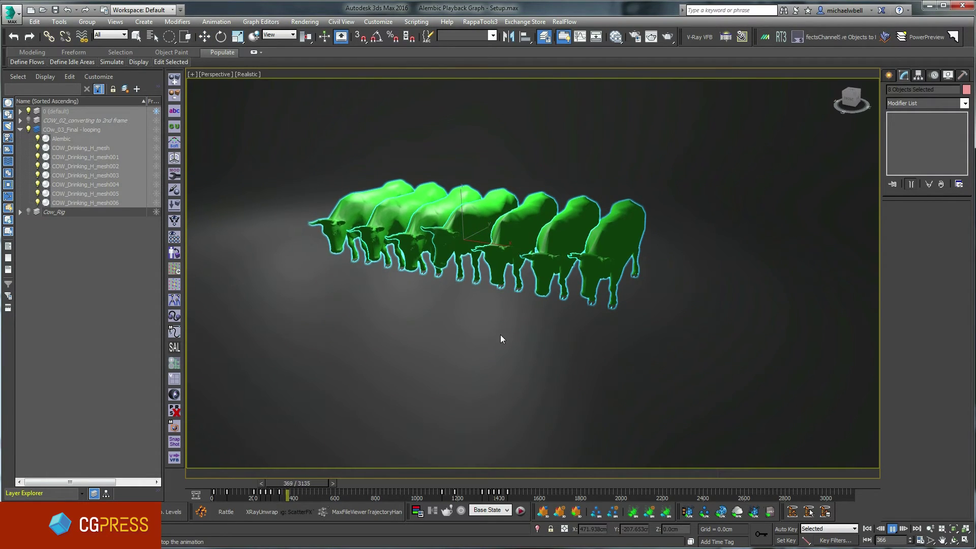
click(514, 364)
scroll(516, 366, up, 4)
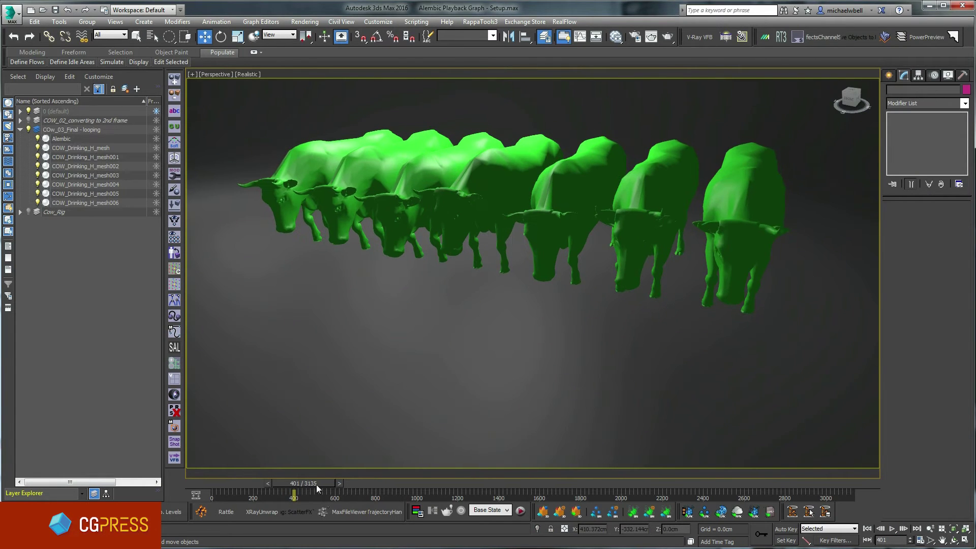
drag(317, 487, 331, 485)
drag(368, 455, 377, 453)
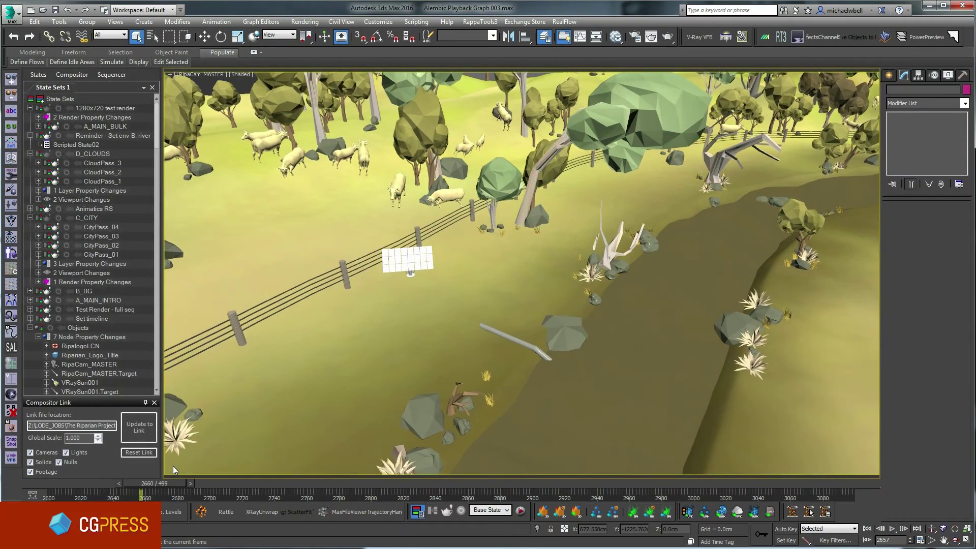
Step: In the farm scene, select Cow_Drinking_ABC_006 at the trough and browse for a new Alembic source
drag(188, 476, 439, 284)
click(439, 284)
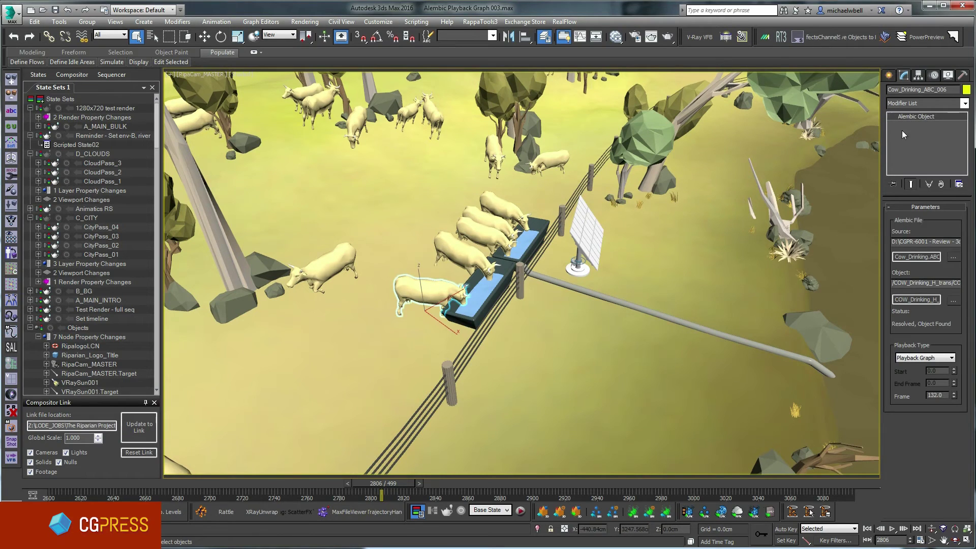
click(953, 257)
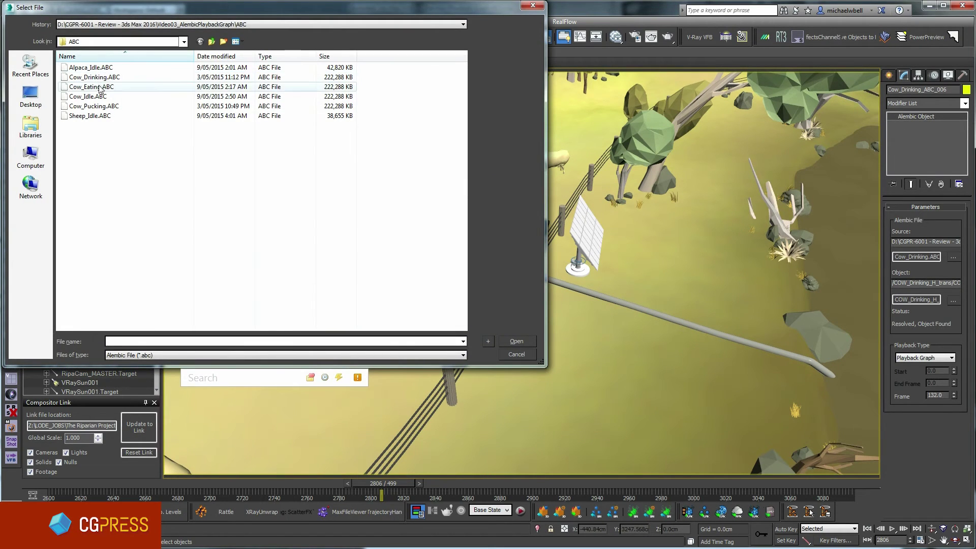
Step: Swap the trough cow's source to Sheep_Idle.ABC's Sheep_Idle_mesh and create a new AlembicObject
click(526, 344)
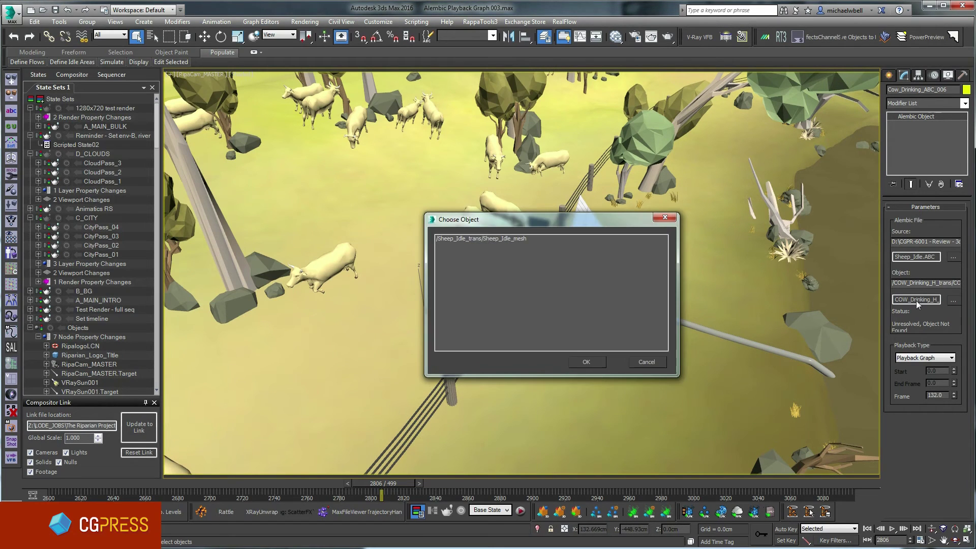
click(587, 361)
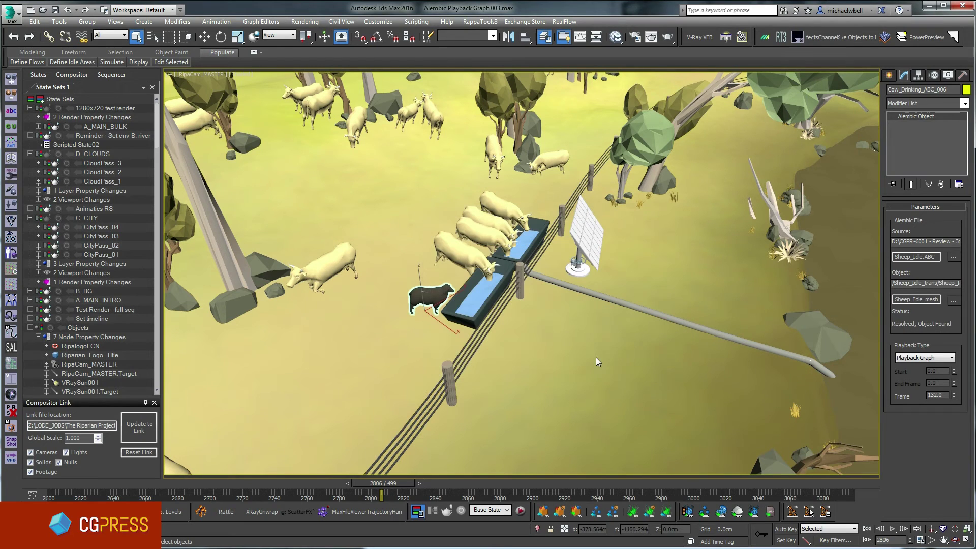
click(888, 75)
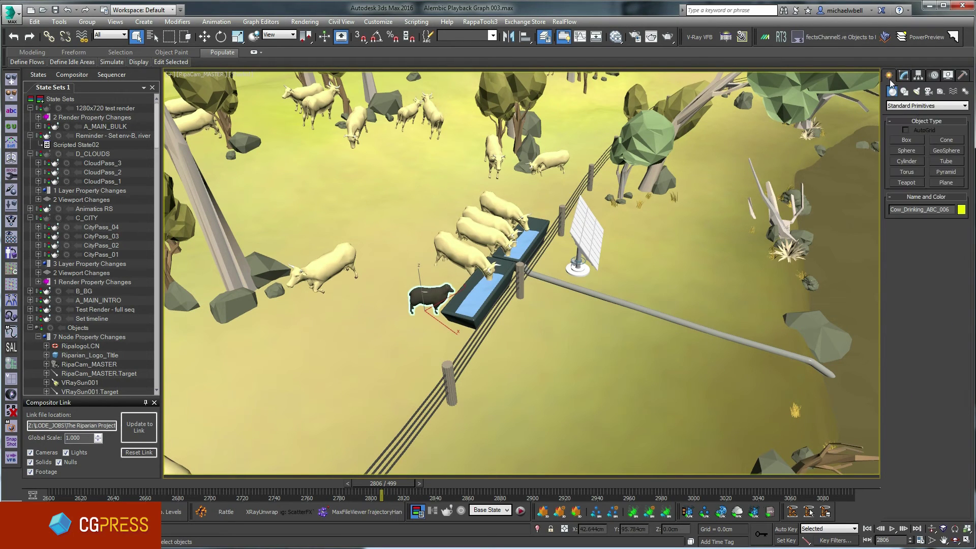
click(910, 105)
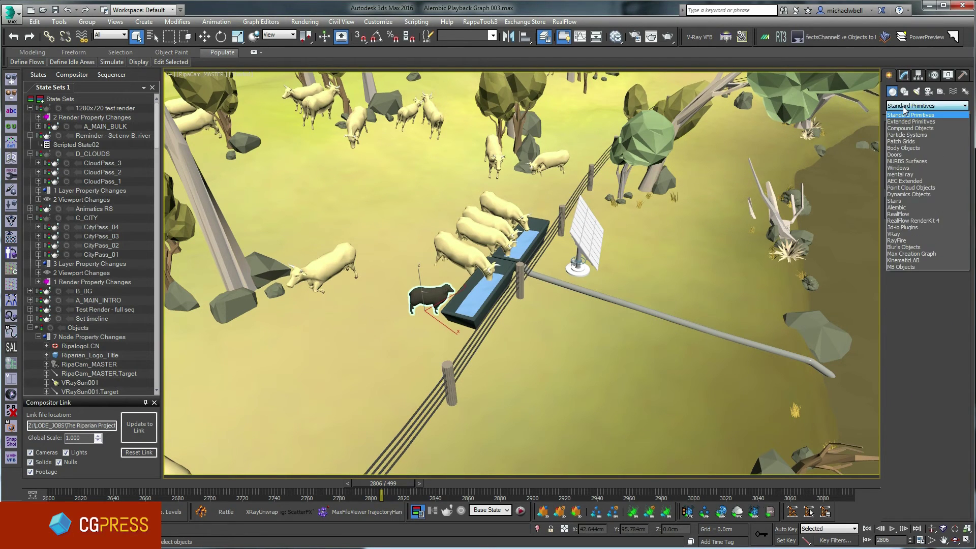
click(897, 208)
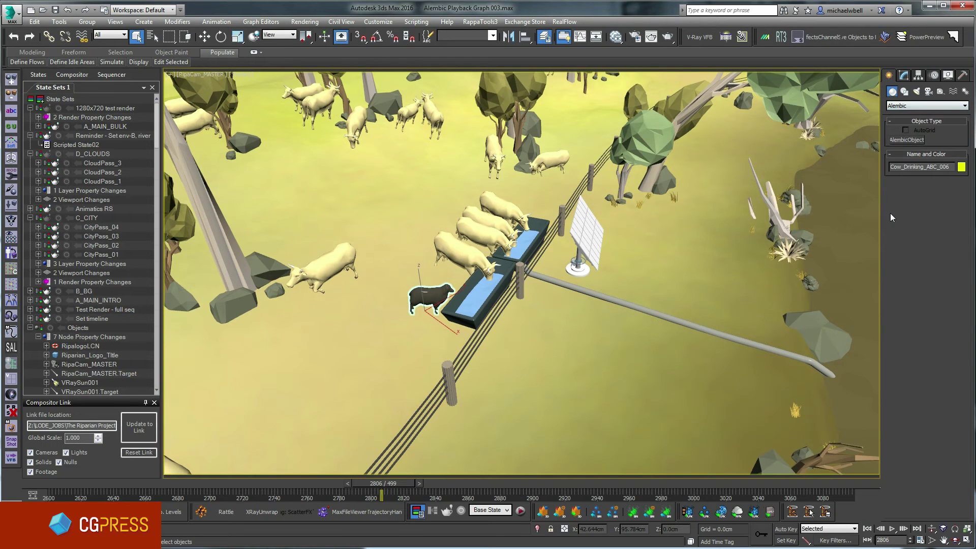
click(905, 142)
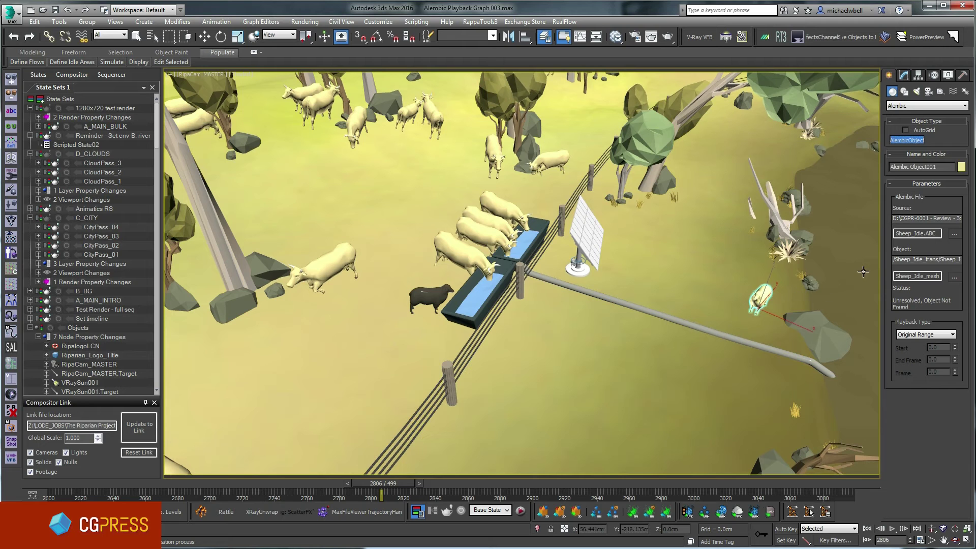
drag(392, 487, 489, 459)
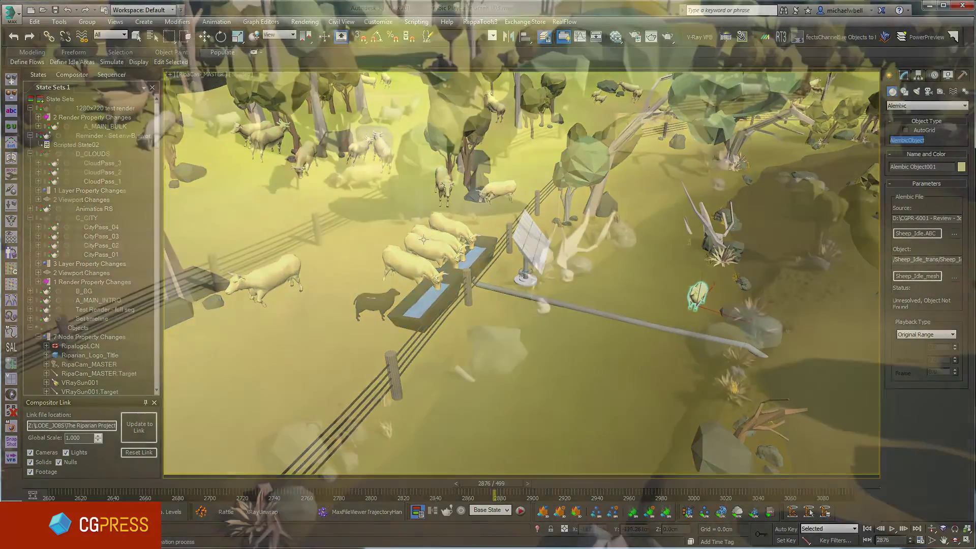